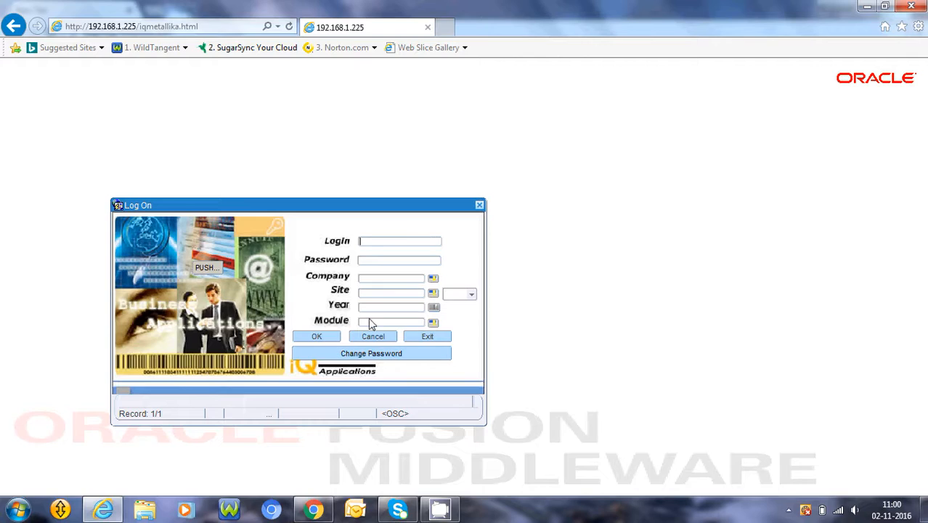
Enter the admin login name and the account password
{"action": "type", "text": "admin"}
{"action": "key", "text": "Tab"}
{"action": "type", "text": "*****"}
{"action": "key", "text": "Tab"}
Choose company SIHANA STEEL & CO.LTD, site ROLLING, year 2016-17 and the Procurement Management module
{"action": "key", "text": "space"}
{"action": "key", "text": "Return"}
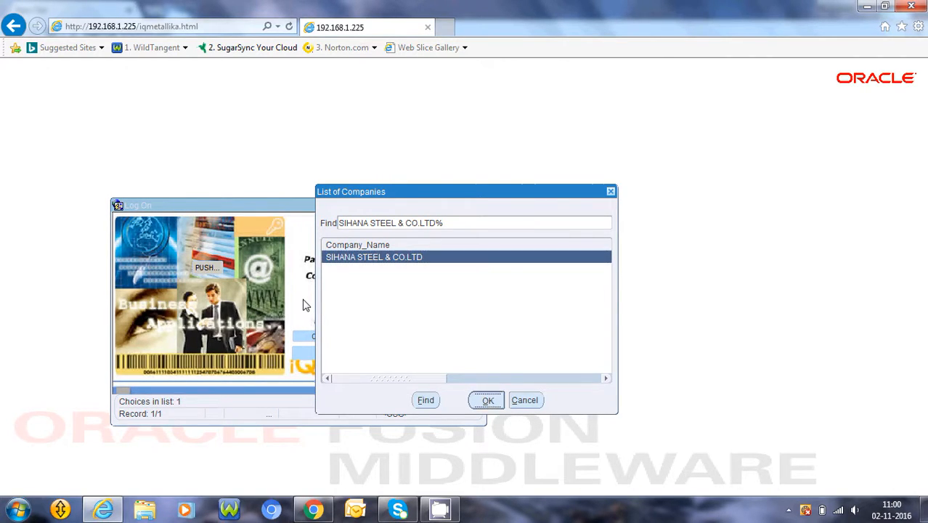
{"action": "key", "text": "Return"}
{"action": "key", "text": "Return"}
{"action": "key", "text": "Return"}
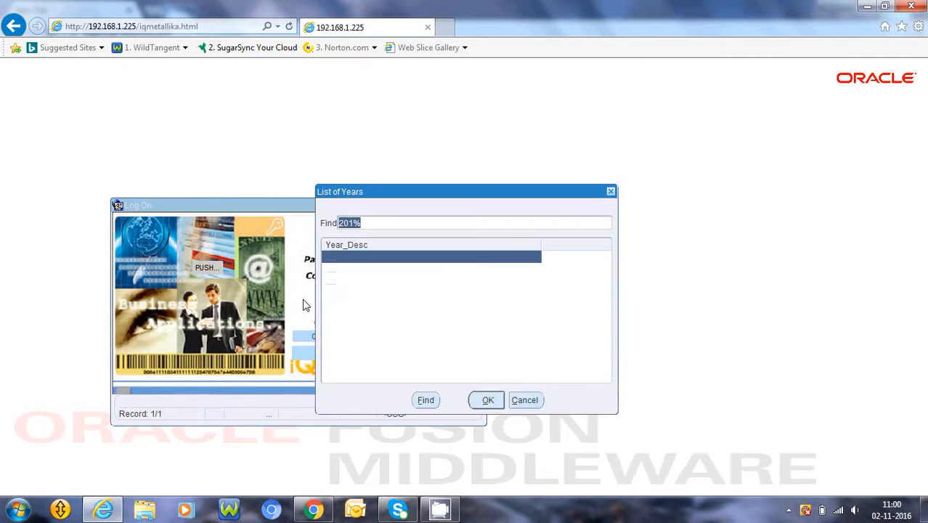
{"action": "key", "text": "Return"}
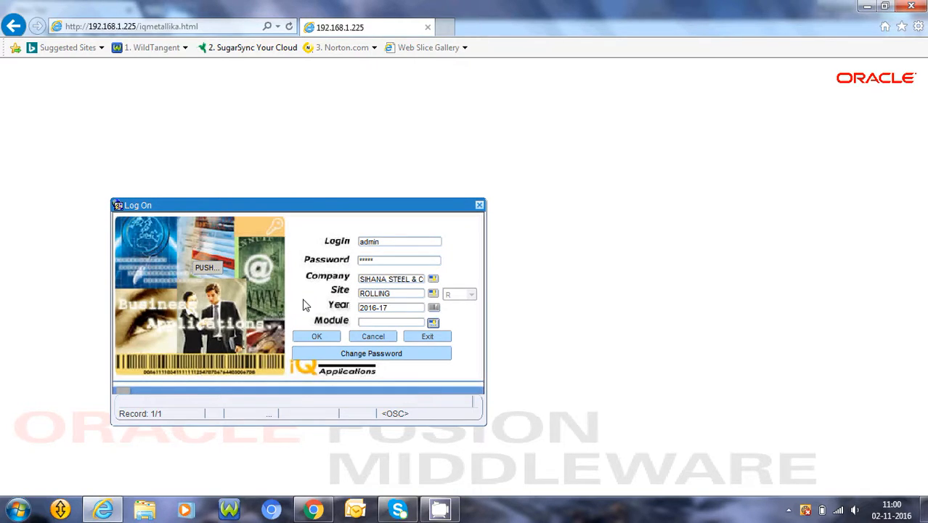
{"action": "key", "text": "Return"}
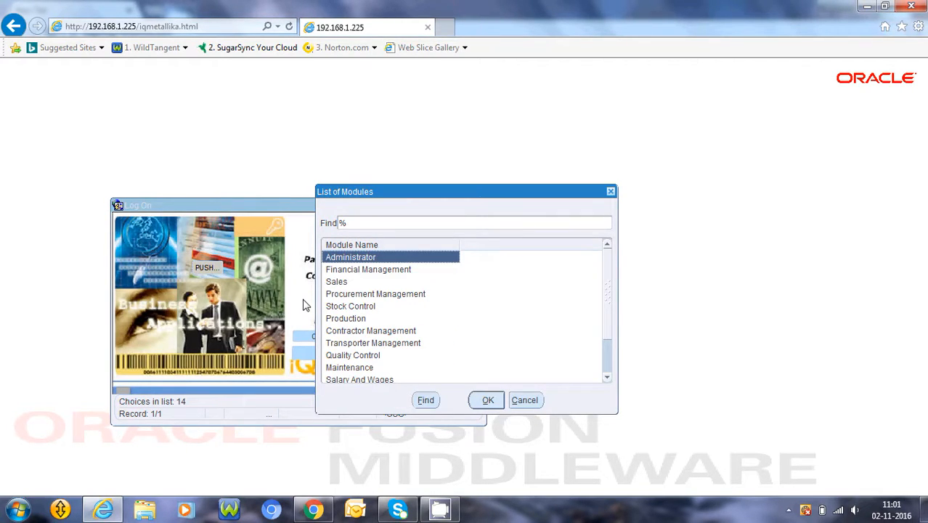
{"action": "key", "text": "Down"}
{"action": "key", "text": "Down"}
{"action": "key", "text": "Down"}
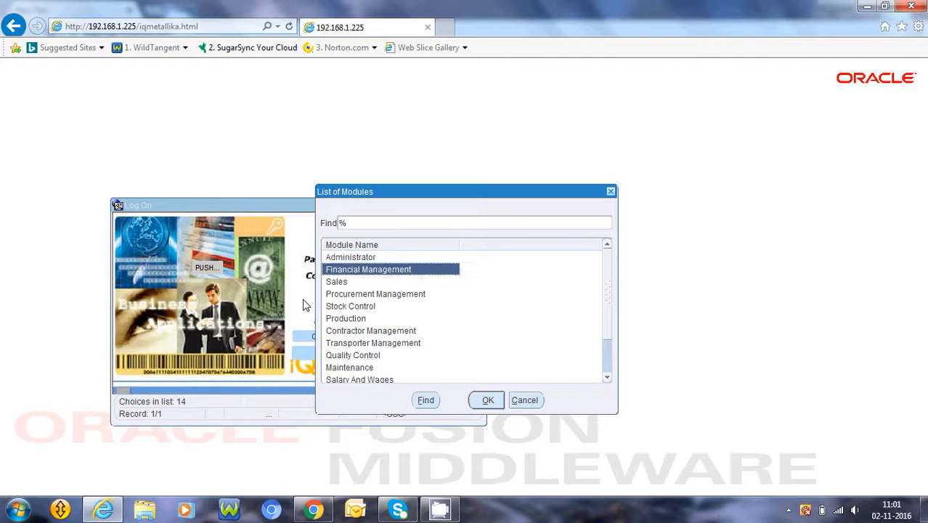
{"action": "key", "text": "Return"}
{"action": "key", "text": "Return"}
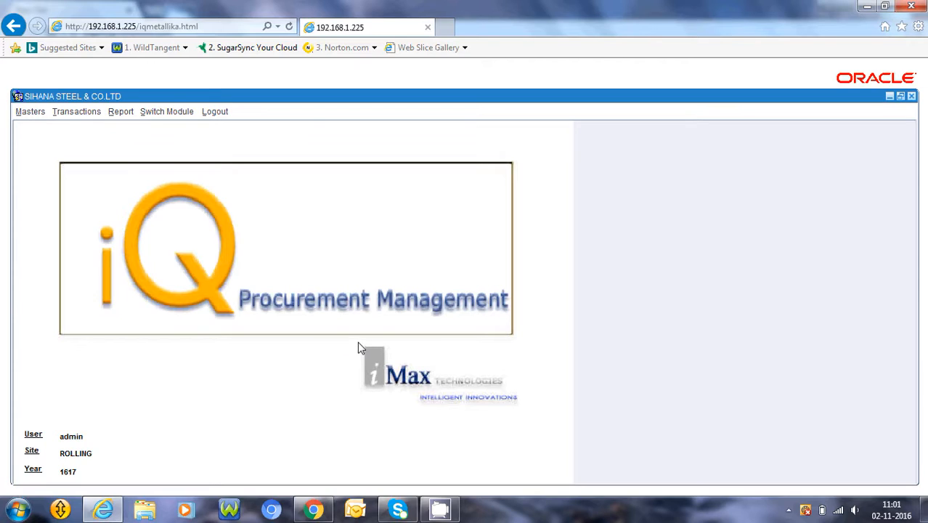
Open the Vendor Master form (03.01.002) from the Masters menu
{"action": "left_click", "coordinate": [26, 116]}
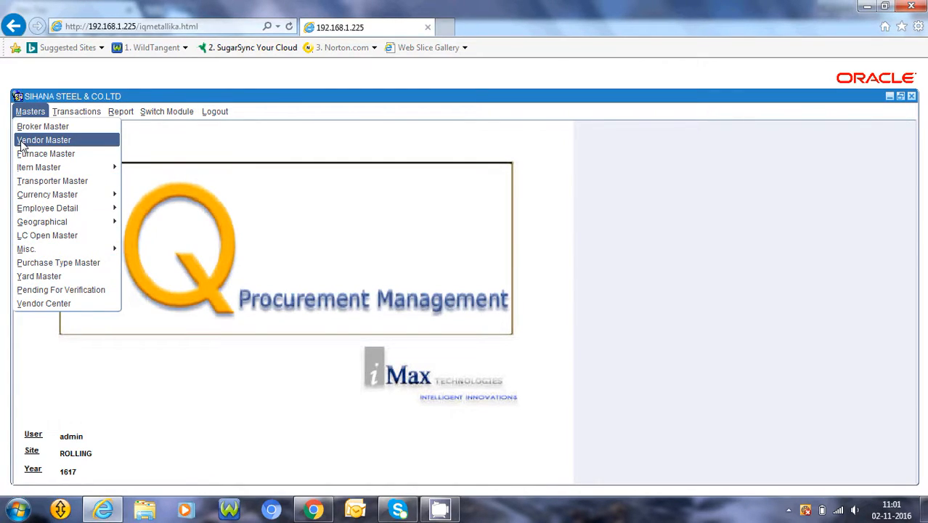
{"action": "left_click", "coordinate": [22, 142]}
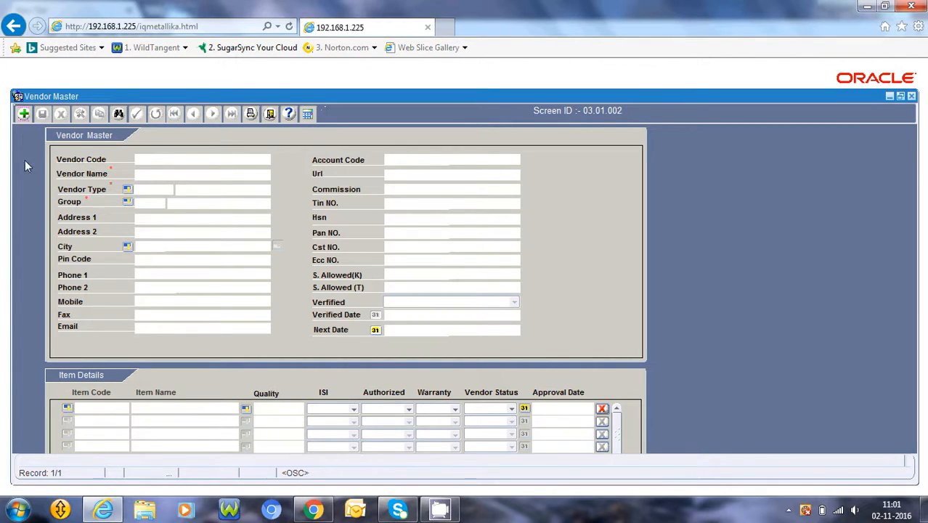
Add a new vendor named 'A.Alimohamed. & co' and bring up the List of Party Type
{"action": "left_click", "coordinate": [23, 115]}
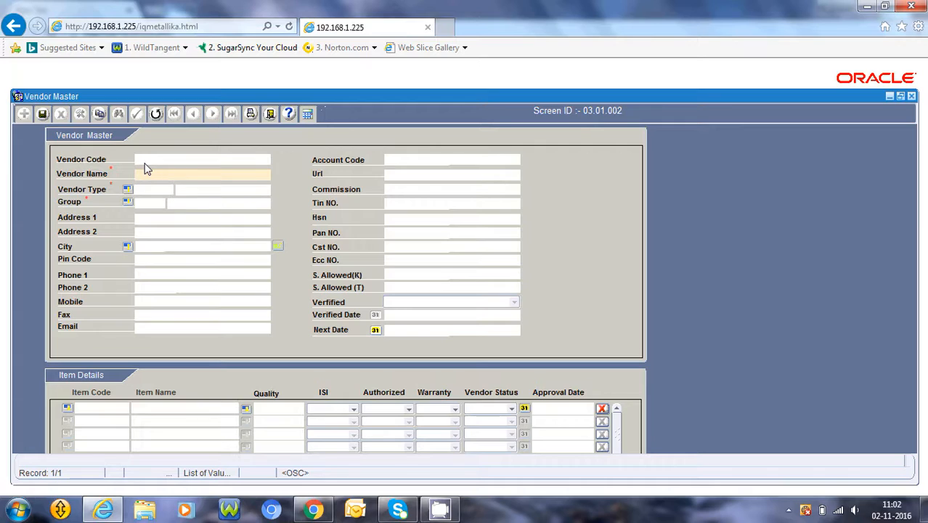
{"action": "type", "text": "A"}
{"action": "type", "text": ".AN"}
{"action": "type", "text": "imoha"}
{"action": "type", "text": "med.c"}
{"action": "key", "text": "BackSpace"}
{"action": "type", "text": "& co"}
{"action": "key", "text": "Tab"}
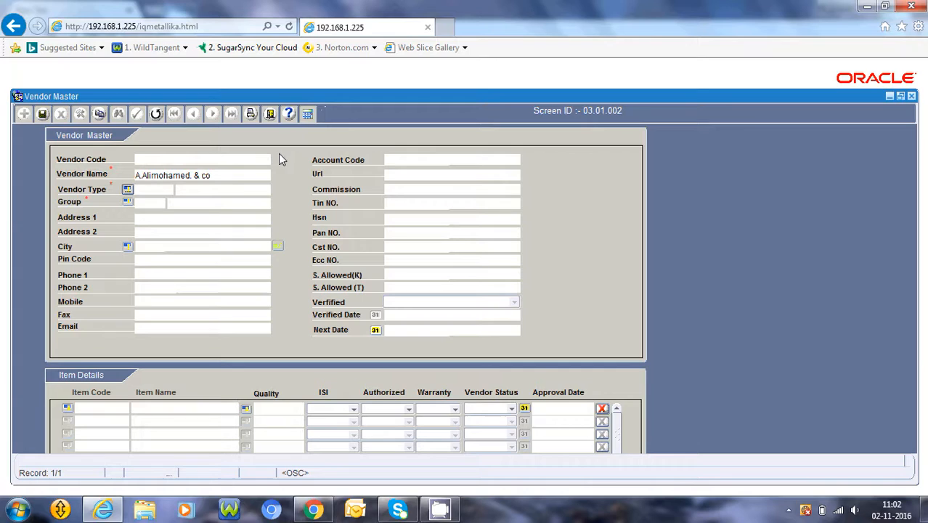
{"action": "key", "text": "ctrl+l"}
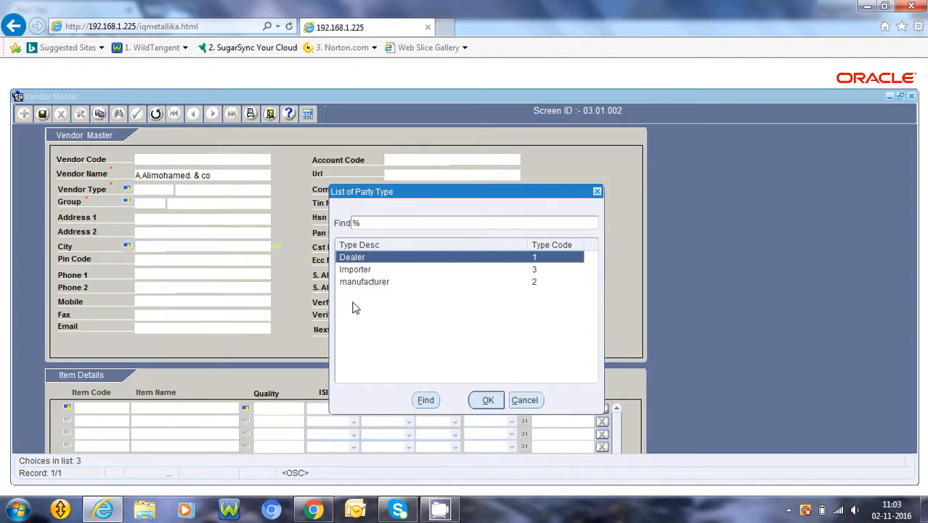
Choose Dealer as the vendor type and S.C FOR MECHANICAL (81) as the creditors group
{"action": "key", "text": "Return"}
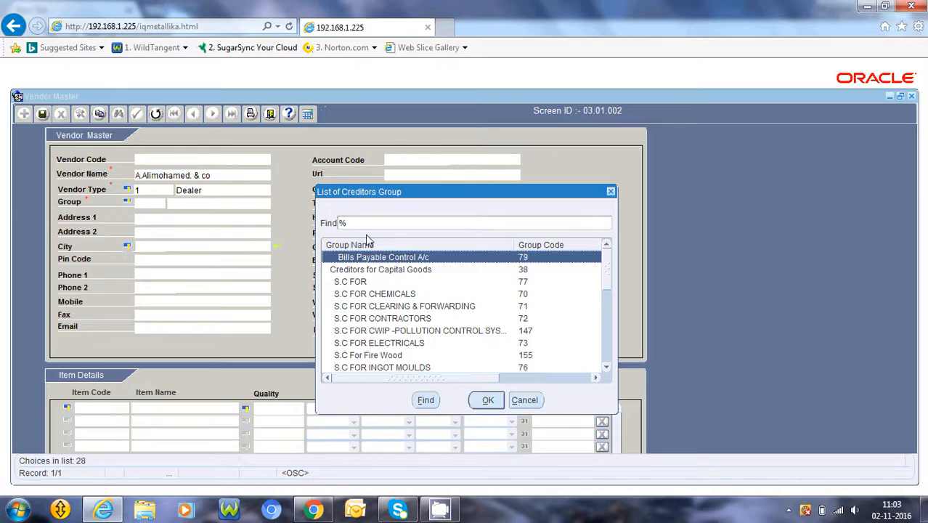
{"action": "type", "text": "s"}
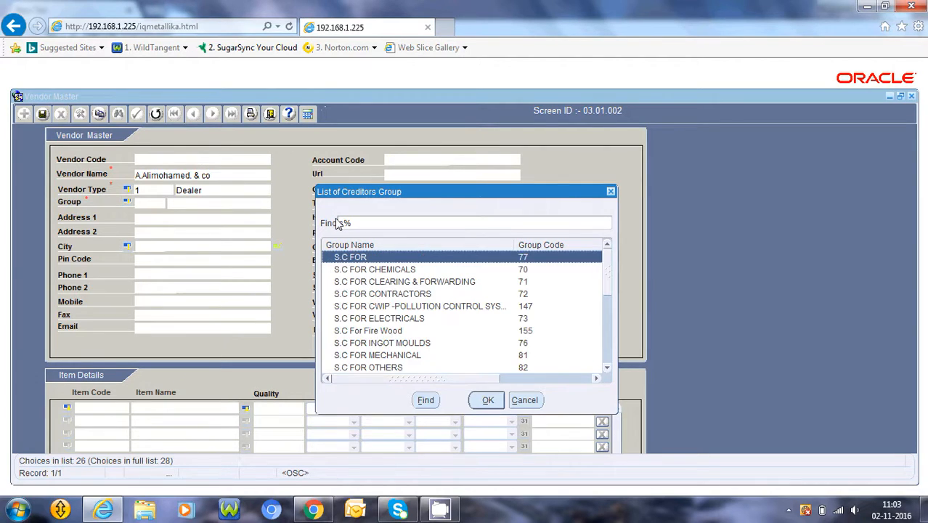
{"action": "type", "text": ".C FOR"}
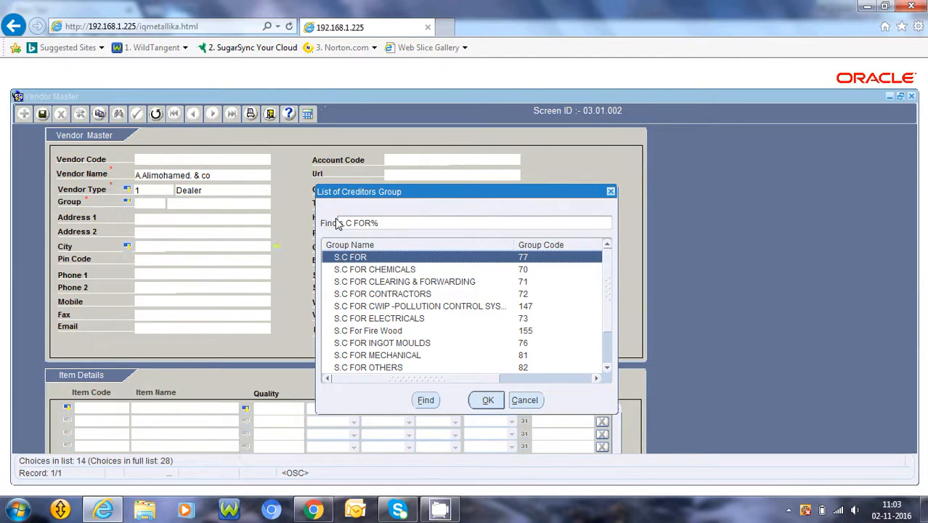
{"action": "type", "text": " mECHANICAL"}
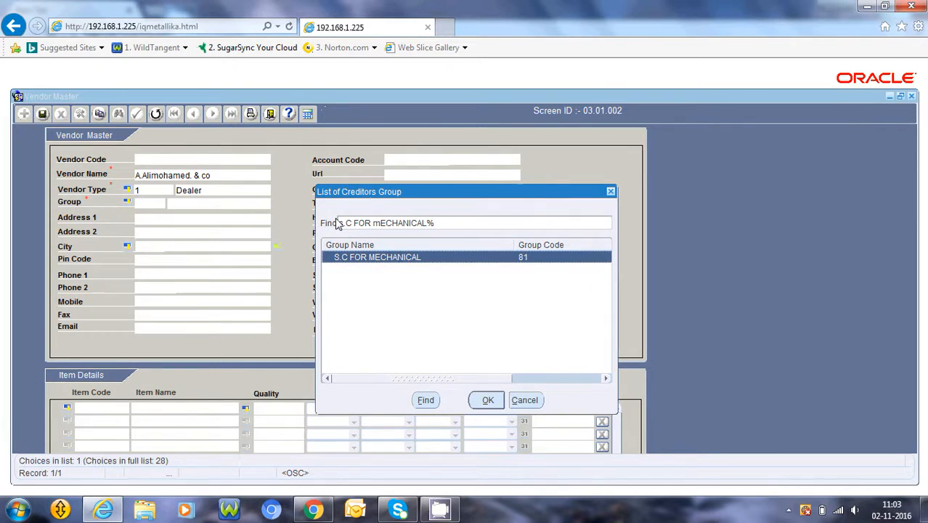
{"action": "key", "text": "Return"}
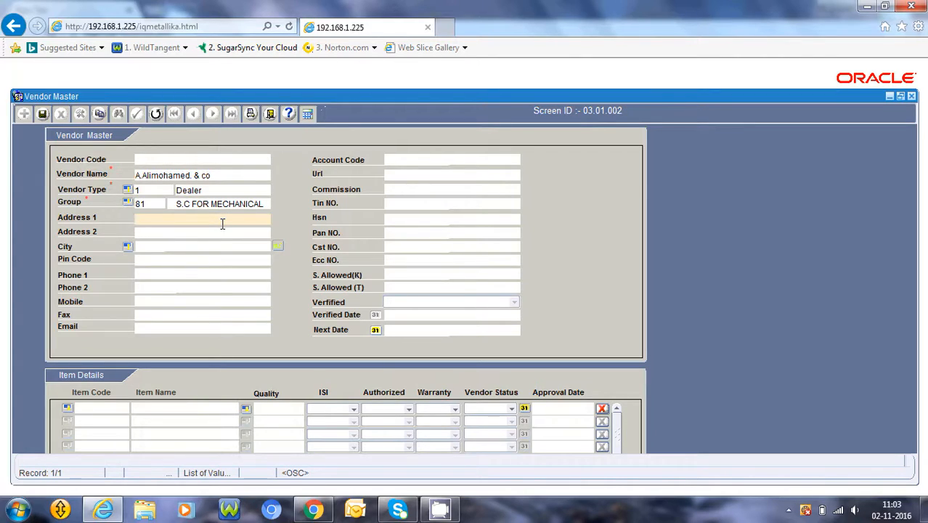
{"action": "key", "text": "Tab"}
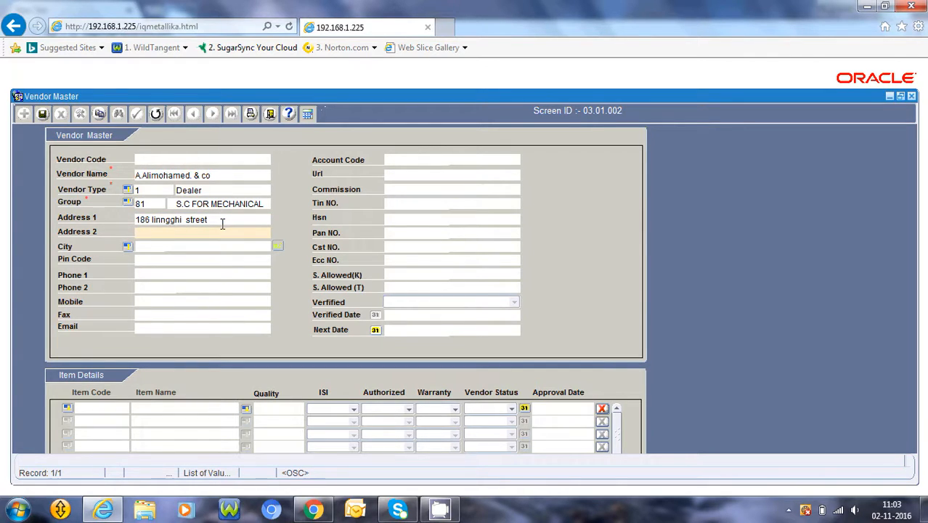
{"action": "key", "text": "Tab"}
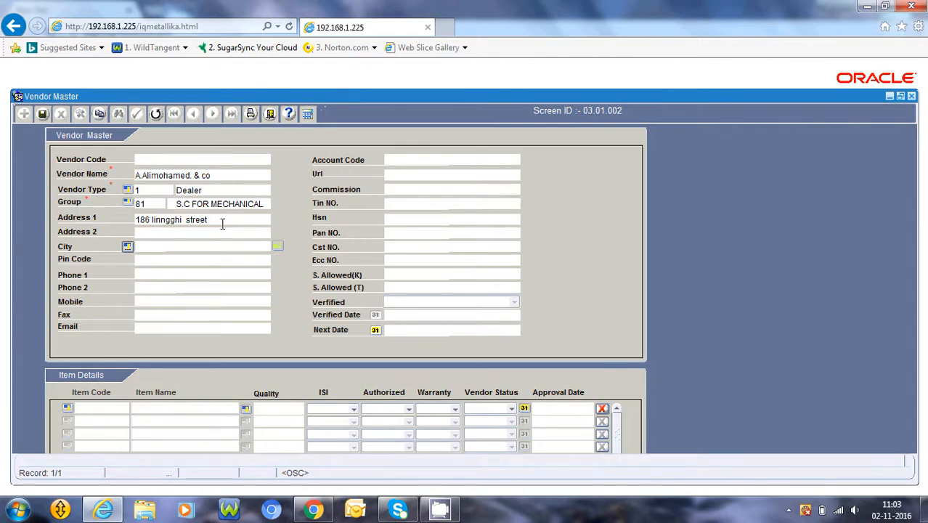
{"action": "key", "text": "Return"}
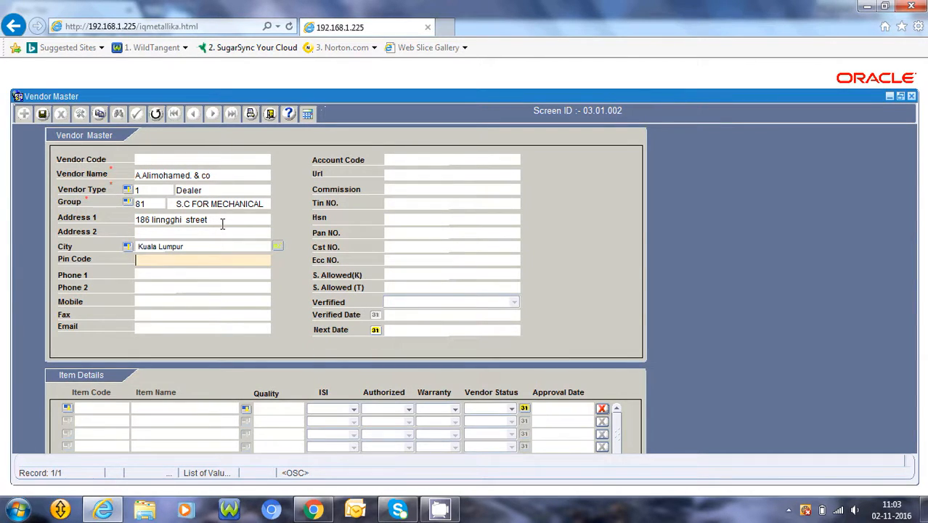
Search the city list for 'chennai' and set the vendor's City to Chennai
{"action": "left_click", "coordinate": [127, 247]}
{"action": "type", "text": "c%"}
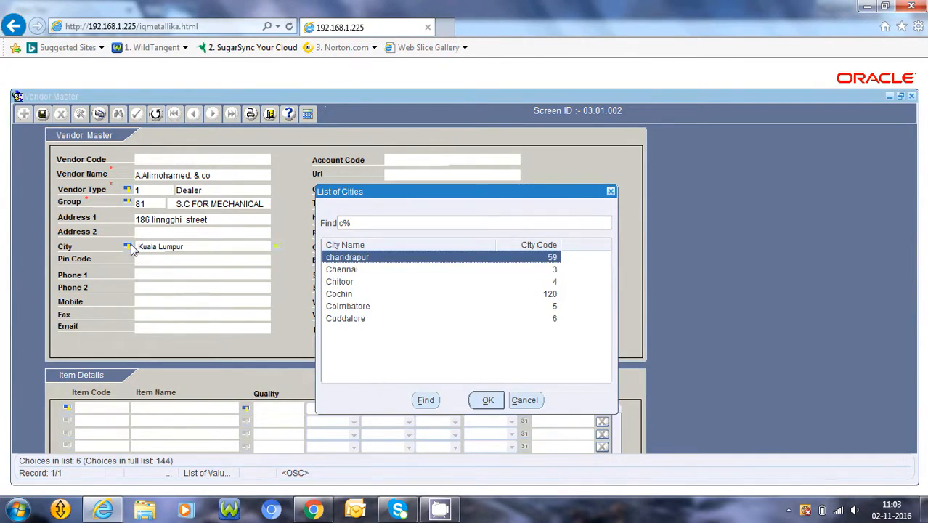
{"action": "key", "text": "BackSpace"}
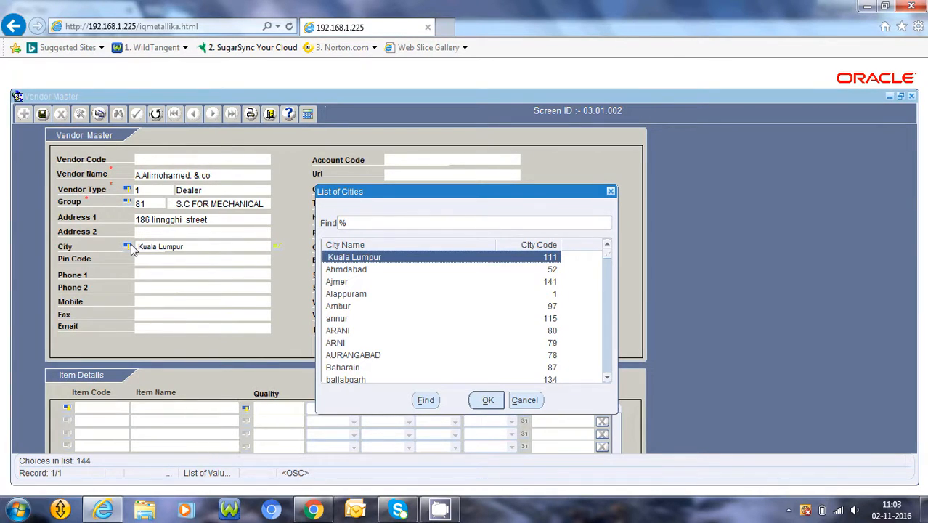
{"action": "type", "text": "h"}
{"action": "key", "text": "BackSpace"}
{"action": "type", "text": "chennai"}
{"action": "key", "text": "Return"}
{"action": "key", "text": "Tab"}
{"action": "key", "text": "Tab"}
{"action": "key", "text": "Tab"}
{"action": "key", "text": "Tab"}
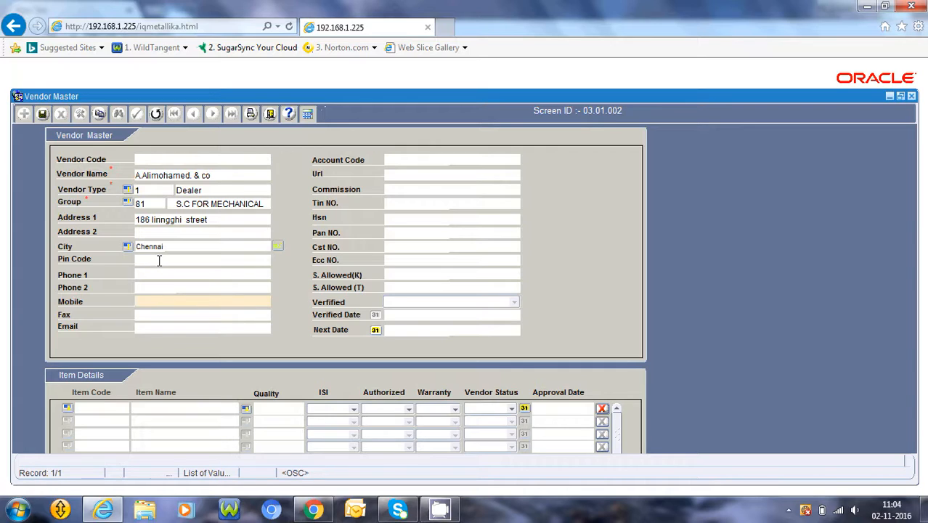
Enter the vendor's Tin NO. and set Cst NO. to 2
{"action": "left_click", "coordinate": [422, 202]}
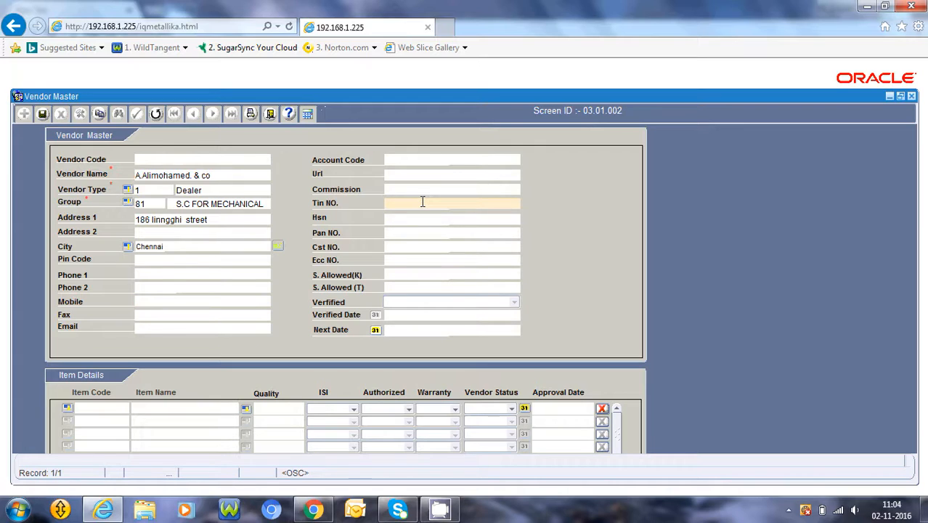
{"action": "left_click", "coordinate": [421, 234]}
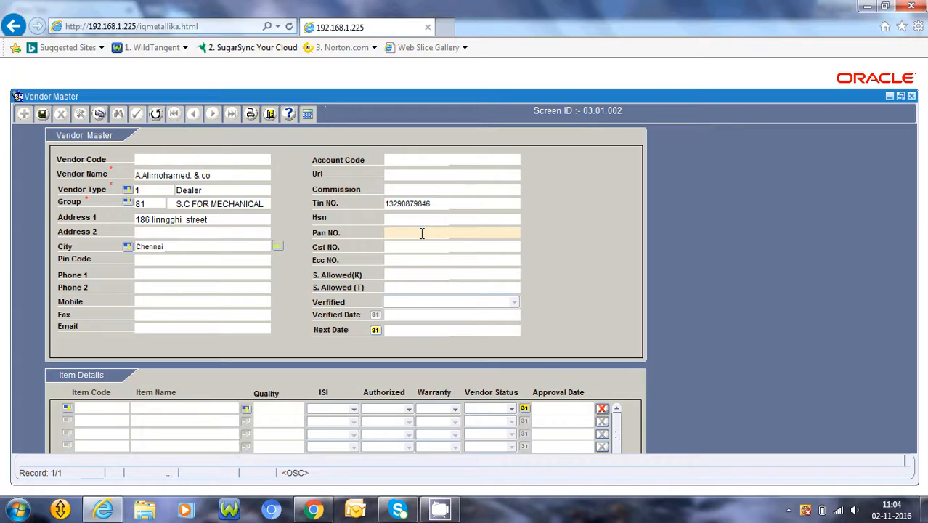
{"action": "left_click", "coordinate": [392, 247]}
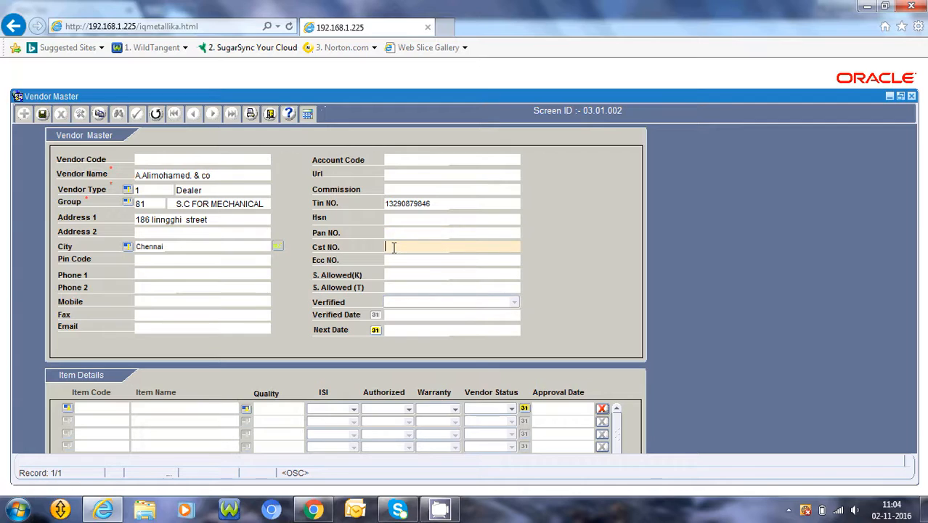
{"action": "type", "text": "2"}
{"action": "left_click", "coordinate": [393, 262]}
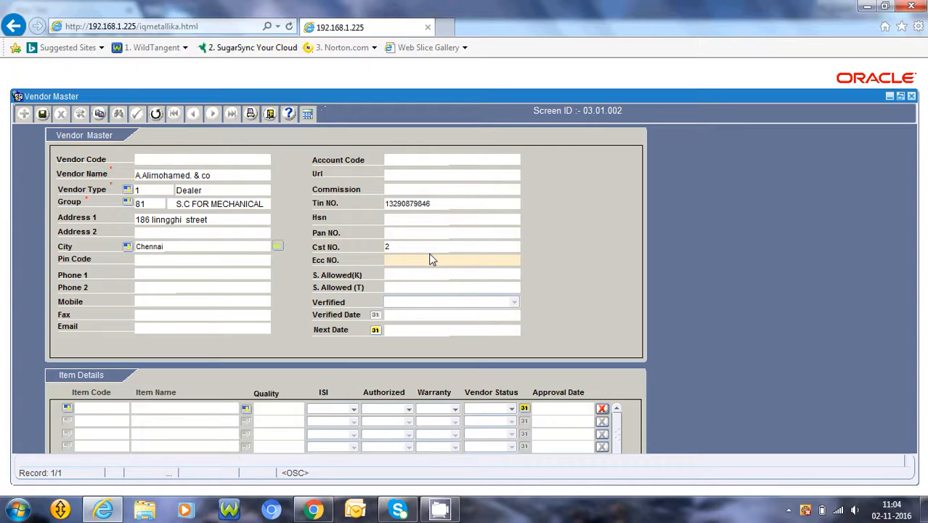
{"action": "left_click", "coordinate": [67, 409]}
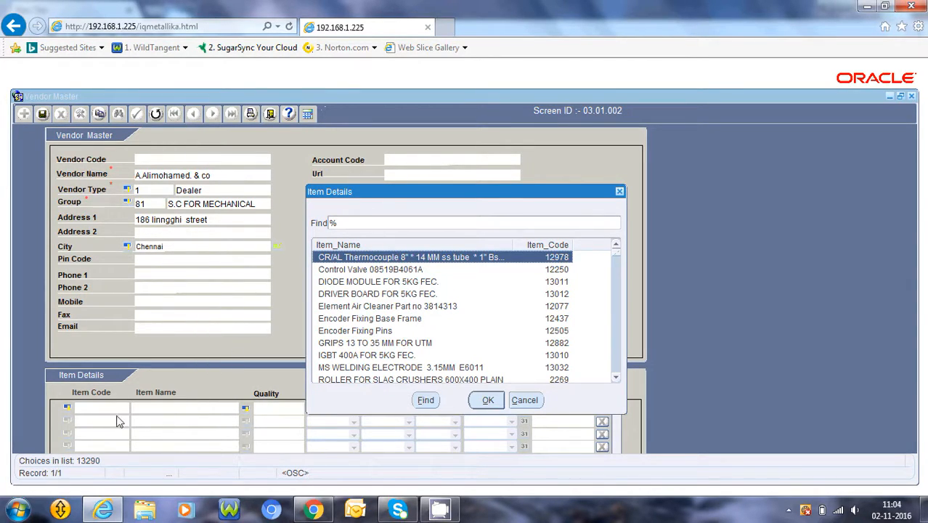
{"action": "left_click", "coordinate": [525, 400]}
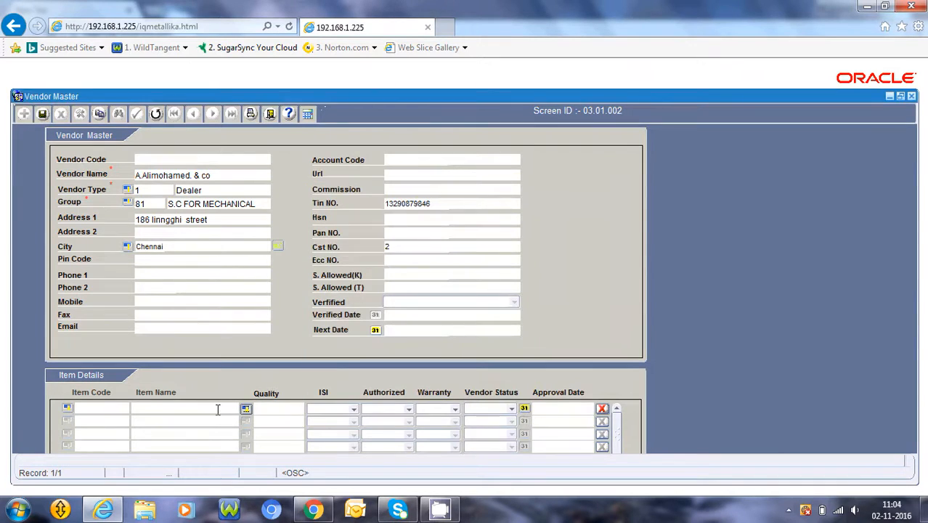
{"action": "left_click", "coordinate": [67, 408]}
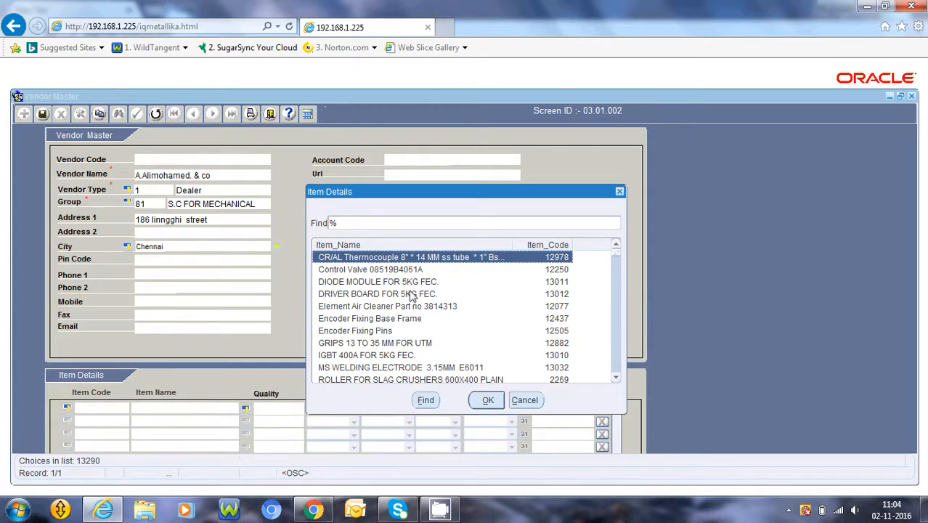
{"action": "left_click", "coordinate": [531, 406]}
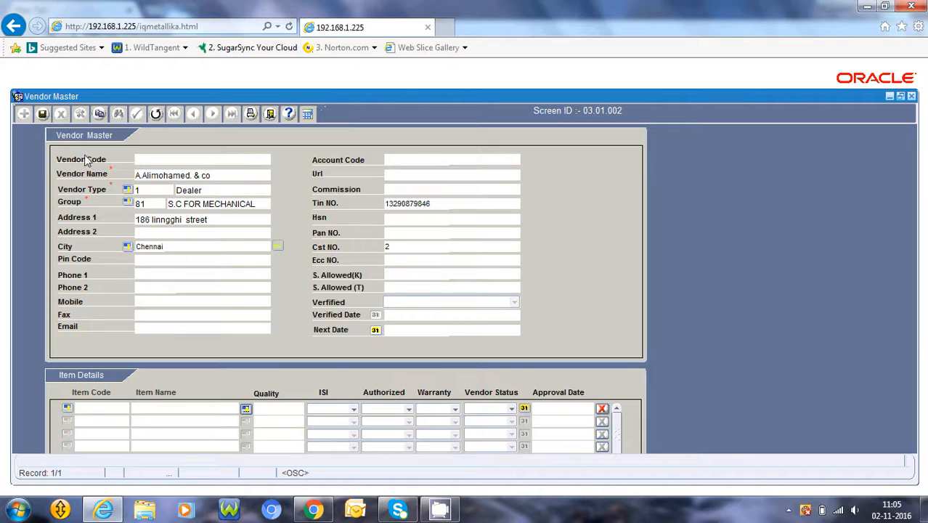
Save the vendor record, confirm Yes, and acknowledge 'Record saved!' to clear the form
{"action": "left_click", "coordinate": [42, 116]}
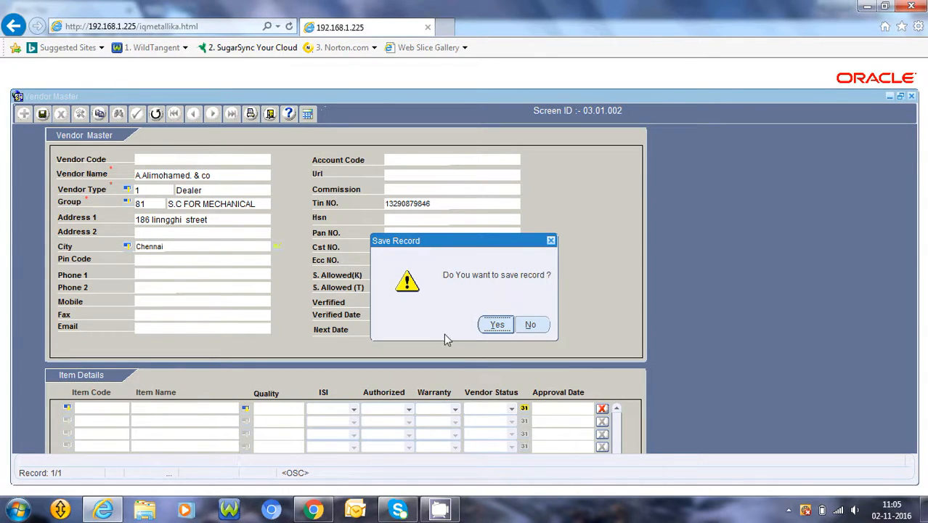
{"action": "left_click", "coordinate": [491, 325]}
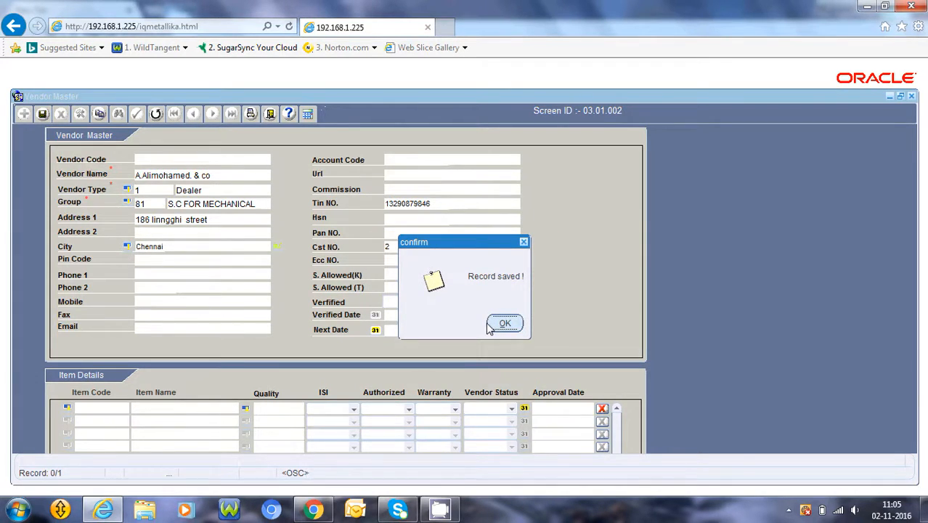
{"action": "left_click", "coordinate": [504, 324]}
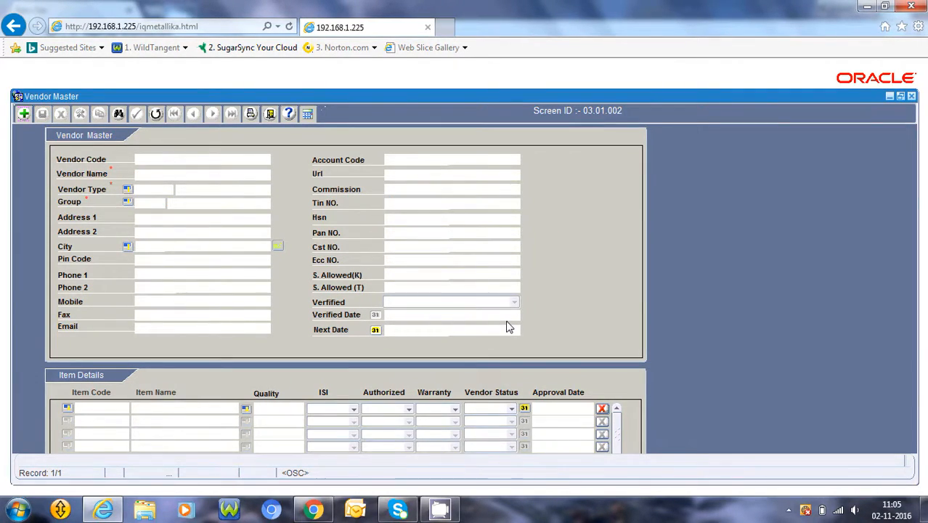